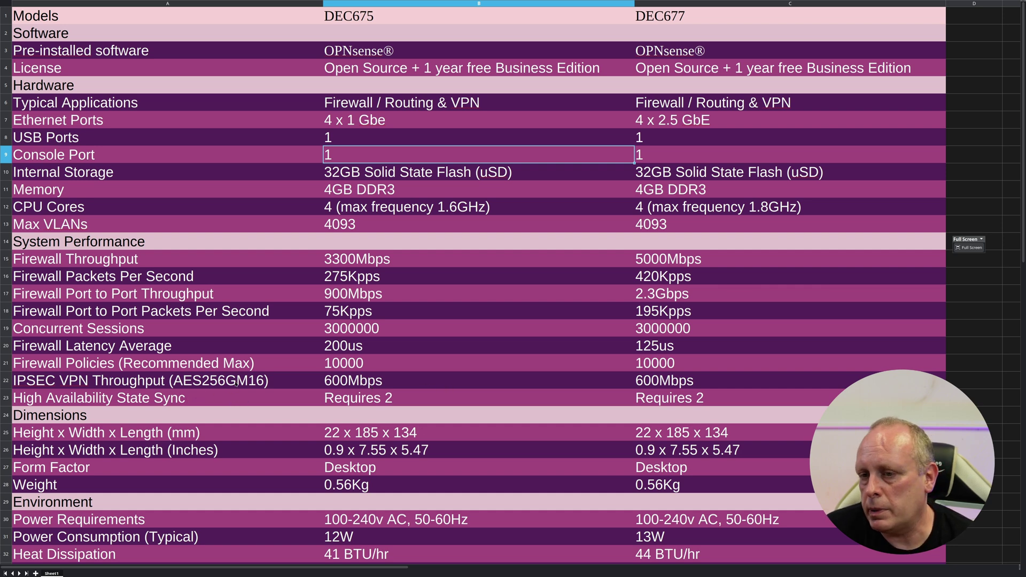
- Scroll the spec comparison sheet down to reveal rows 33–38
scroll(245, 386, "down", 2)
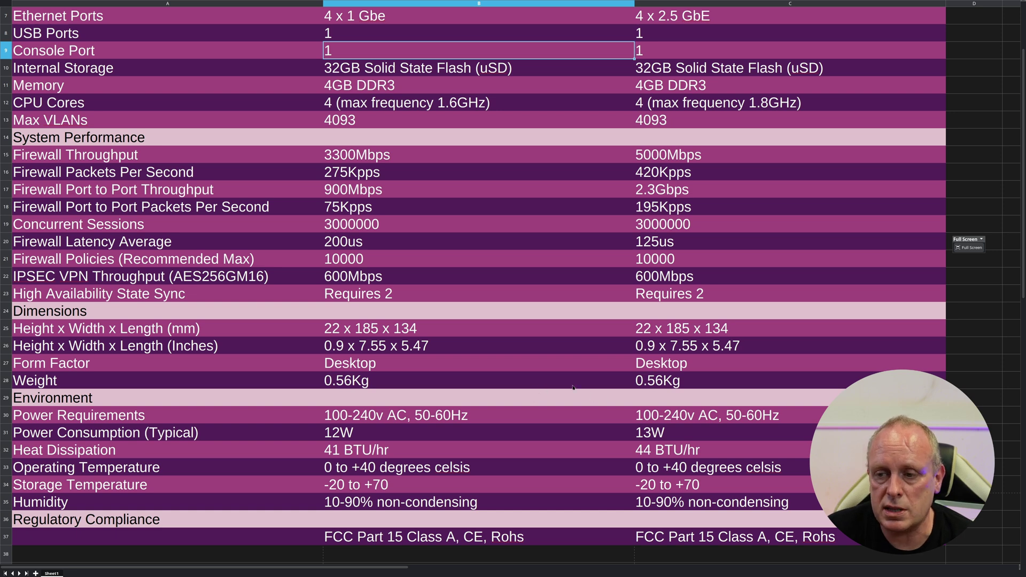
scroll(565, 387, "down", 2)
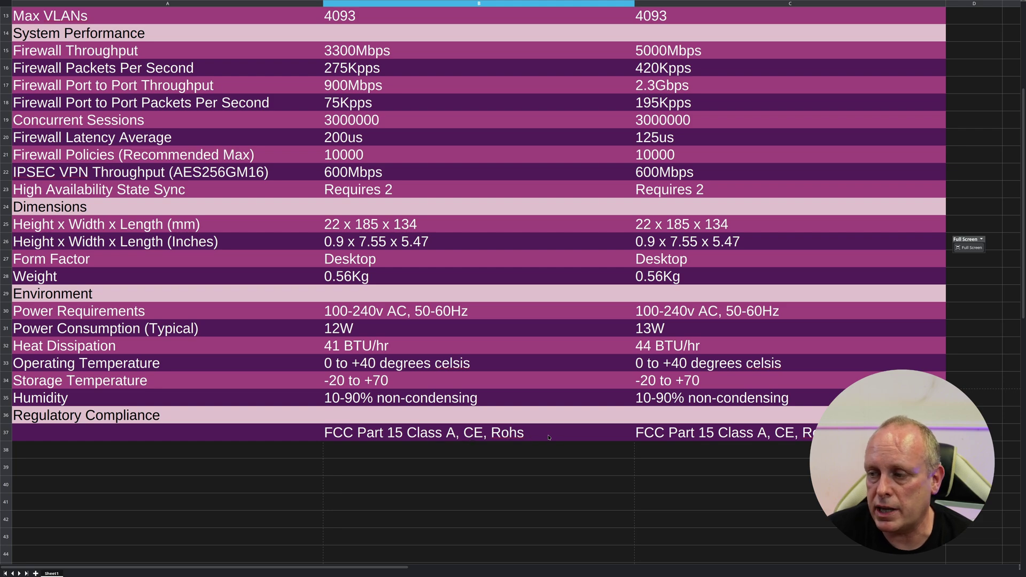
scroll(503, 421, "up", 3)
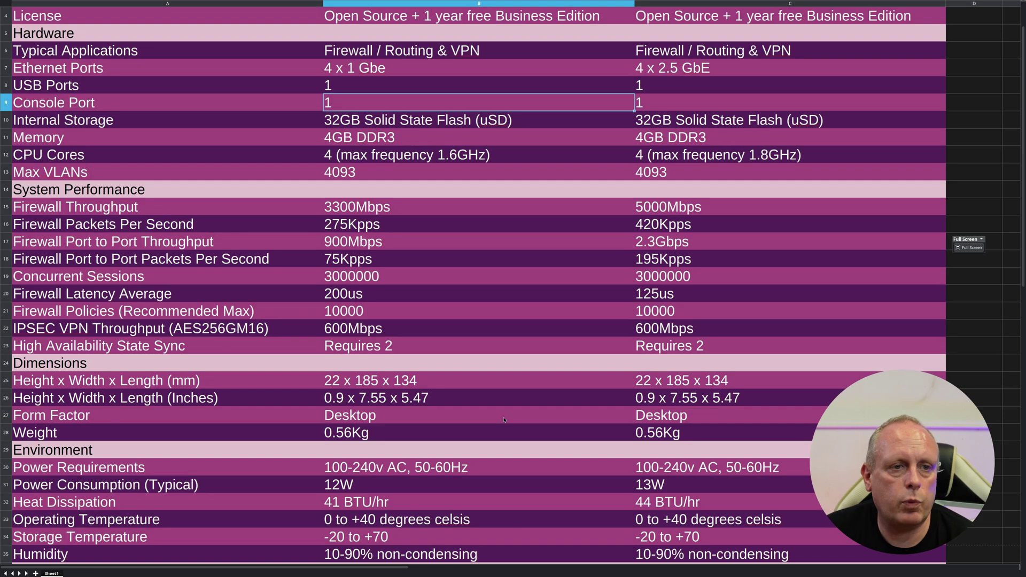
scroll(504, 420, "up", 1)
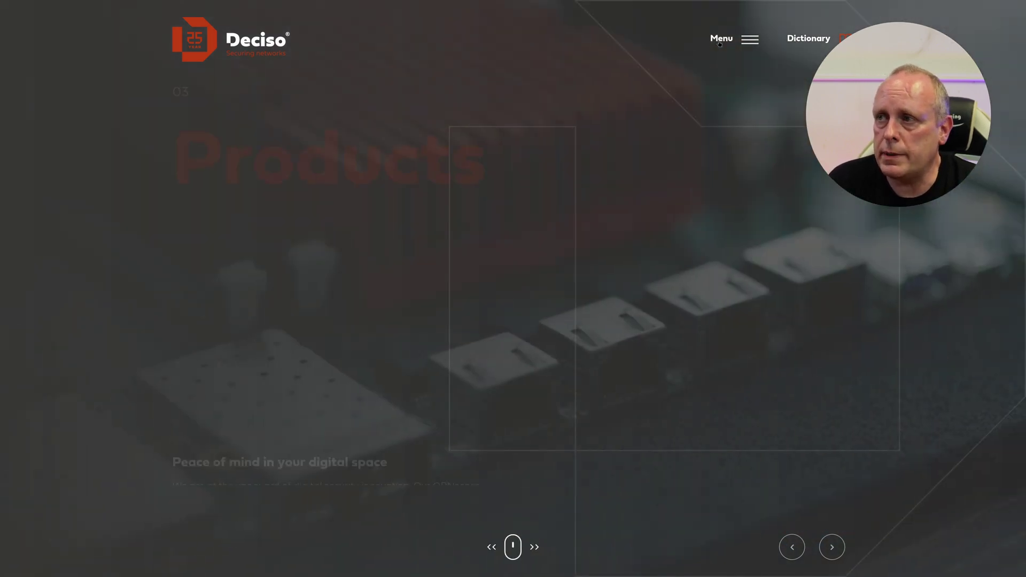
- Go to the Deciso reseller finder and filter it to United Kingdom resellers
left_click(719, 41)
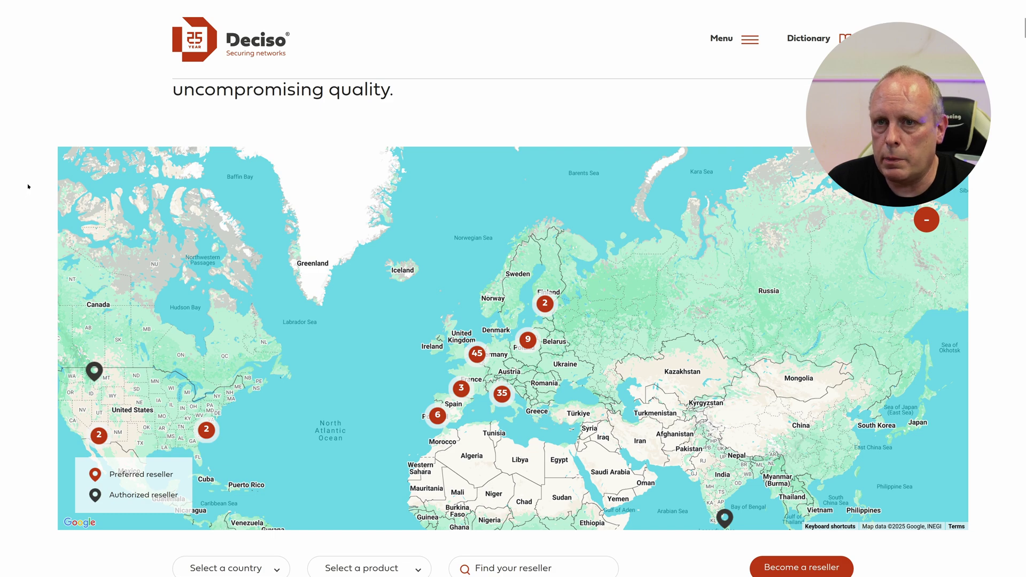
scroll(23, 178, "down", 7)
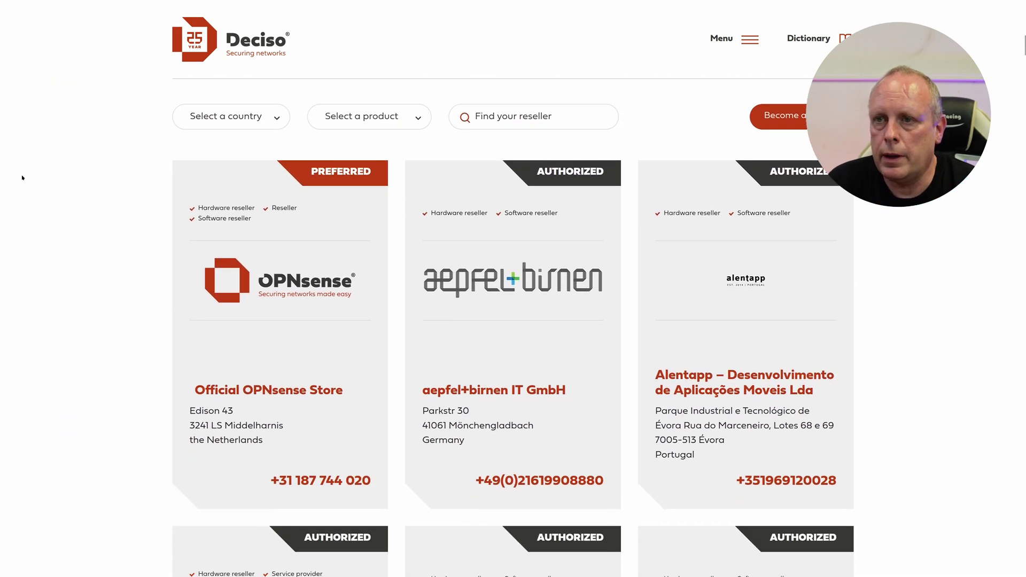
scroll(62, 167, "up", 4)
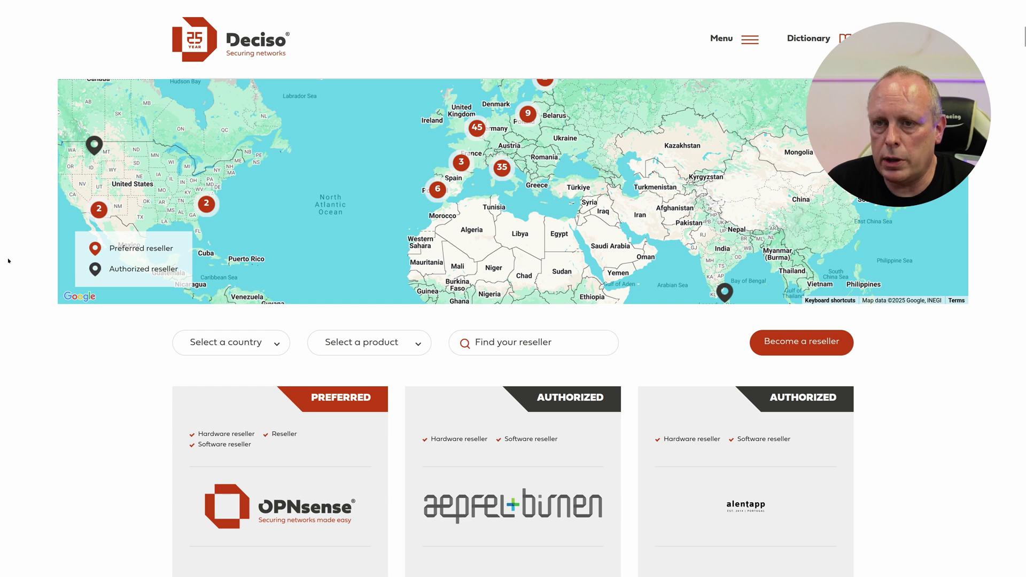
scroll(8, 261, "down", 3)
left_click(187, 197)
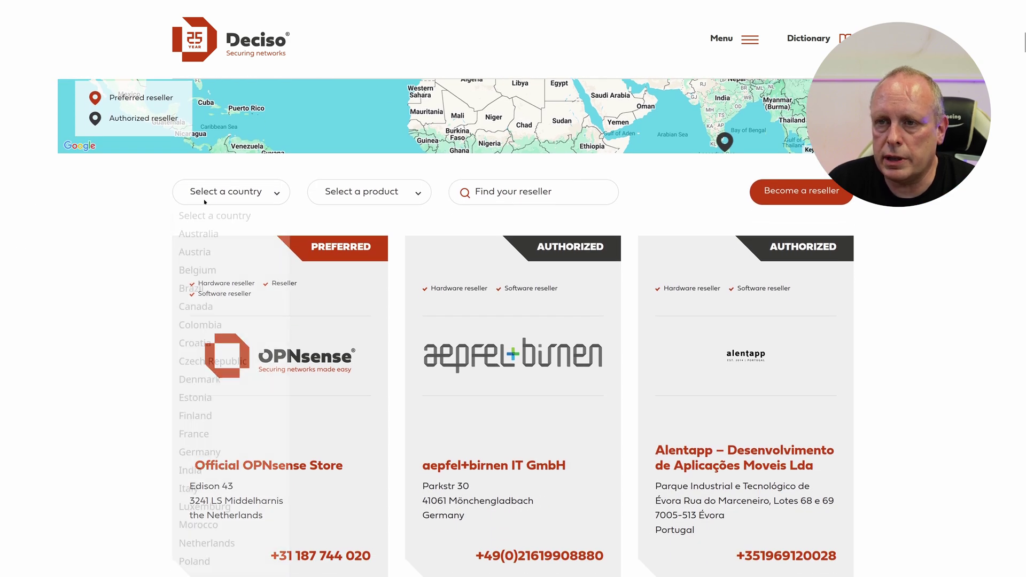
scroll(219, 350, "down", 2)
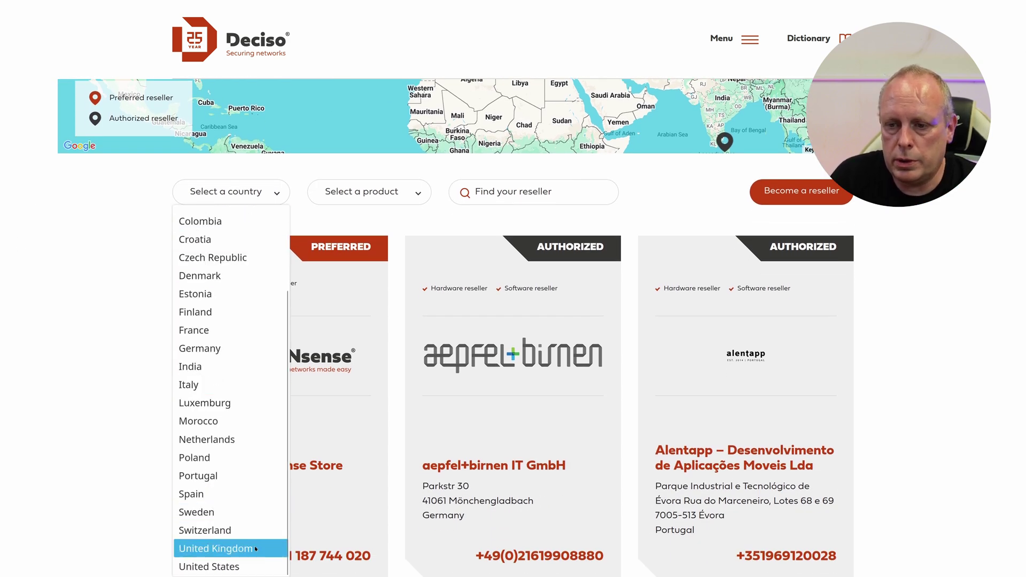
left_click(215, 548)
scroll(75, 300, "down", 2)
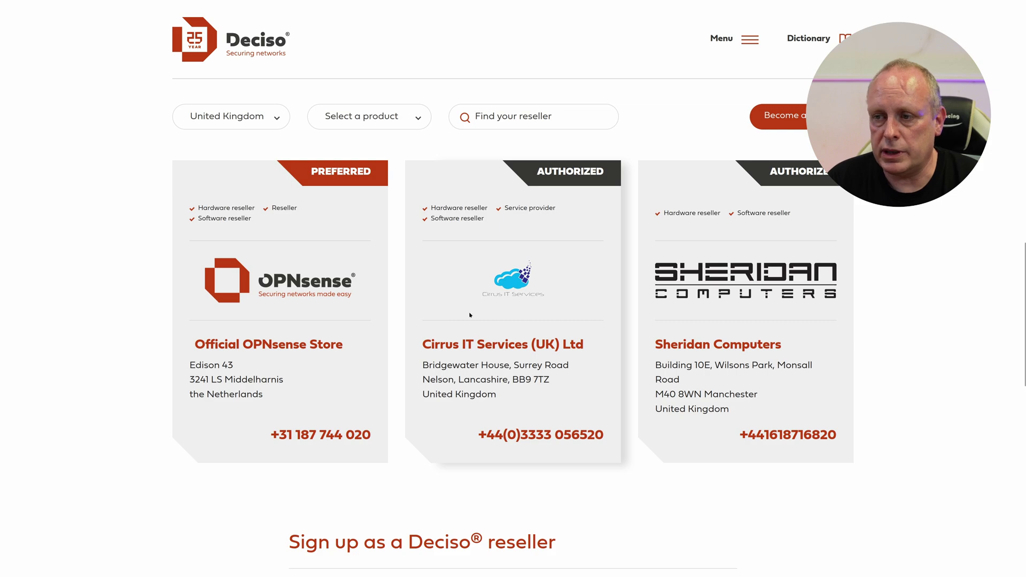
scroll(54, 215, "up", 7)
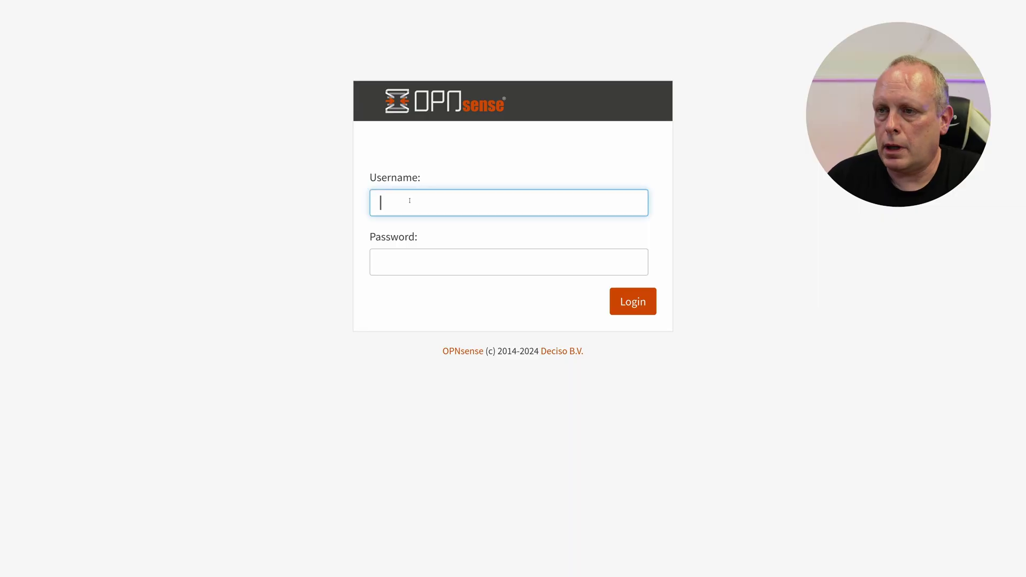
- Log in to OPNsense as root with the administrator password
type("root")
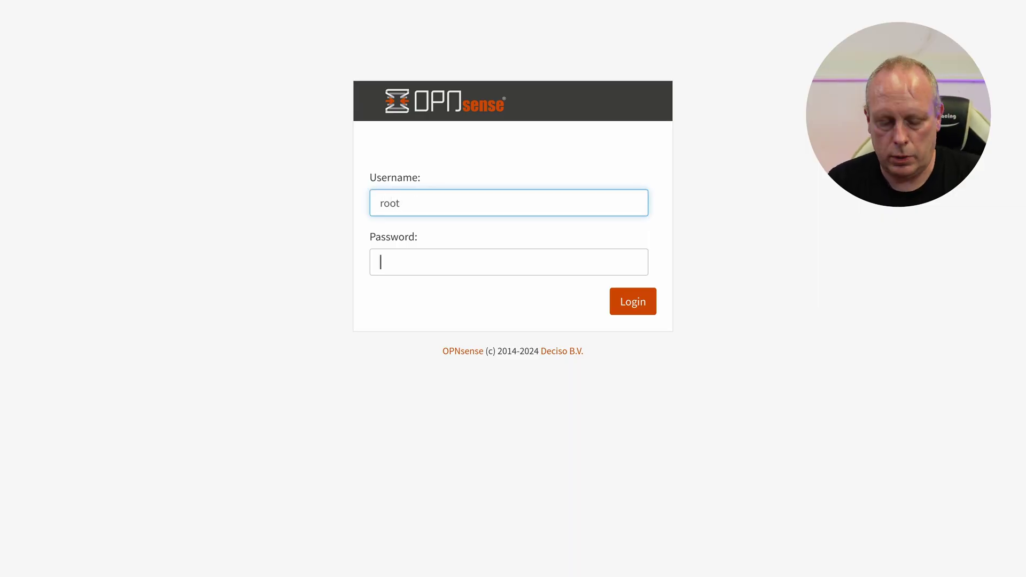
left_click(381, 262)
type("********")
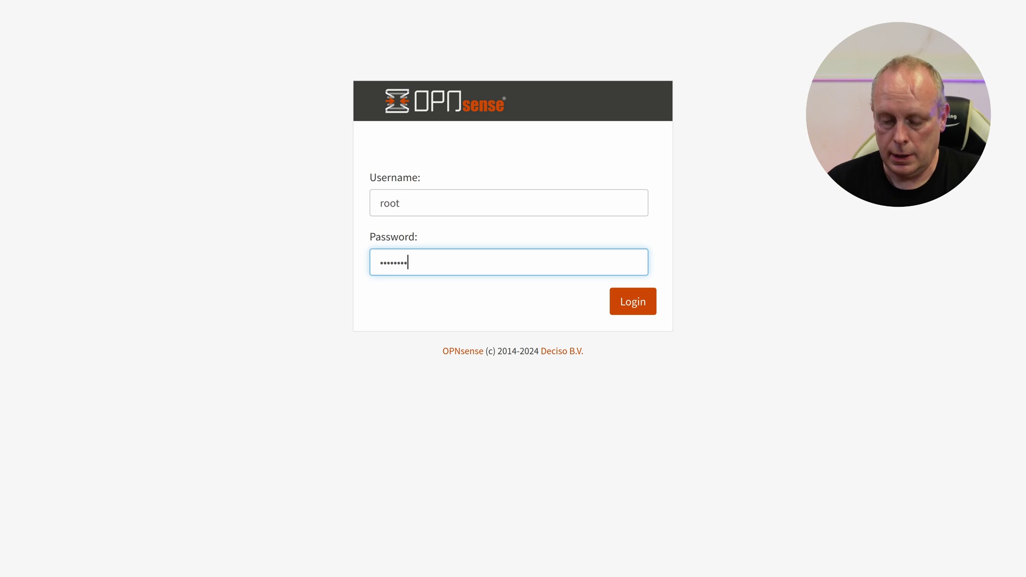
key("Return")
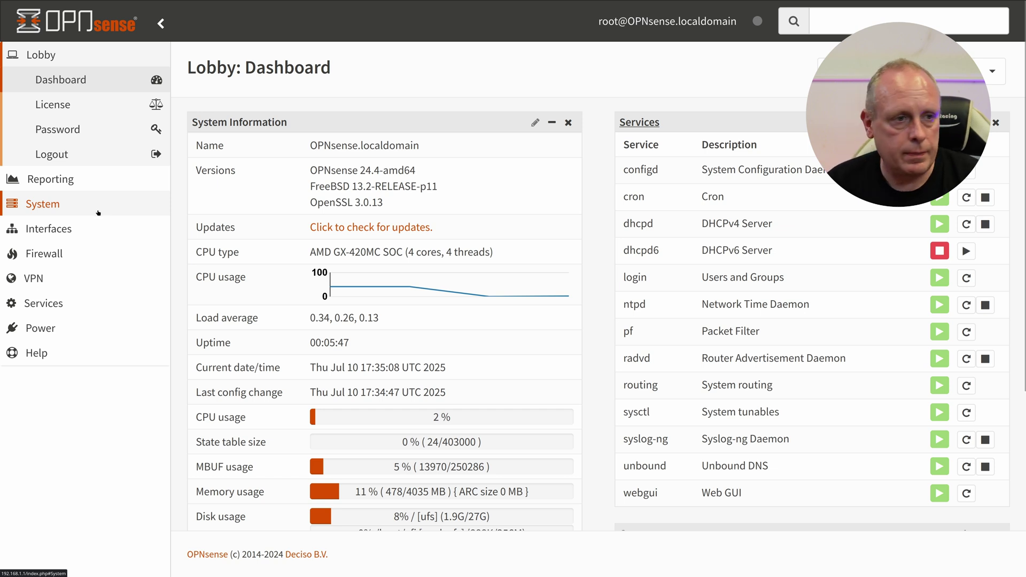
- Open System > Firmware's Settings tab with the Business type and Deciso commercial mirror
left_click(97, 210)
left_click(95, 187)
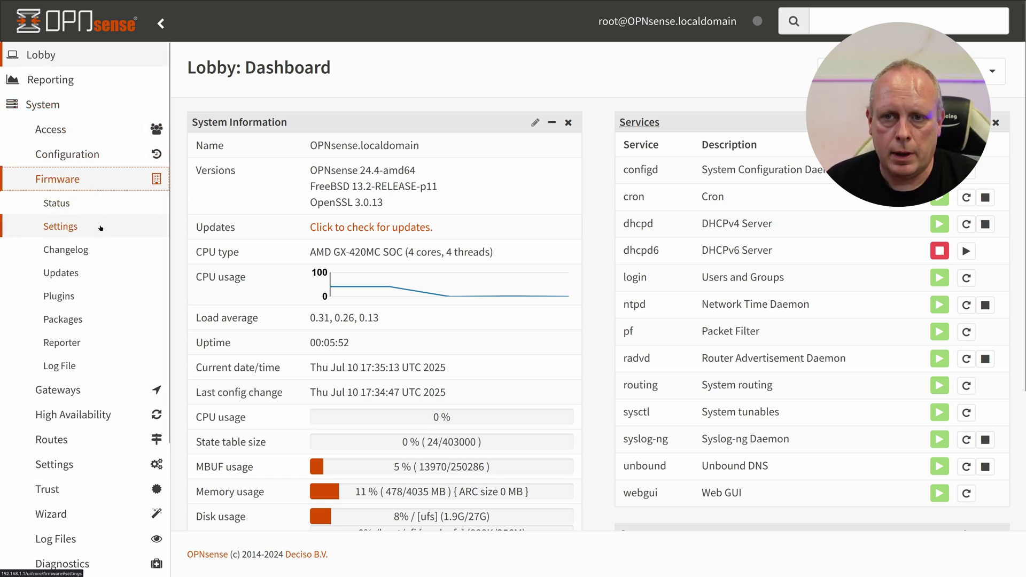
left_click(105, 273)
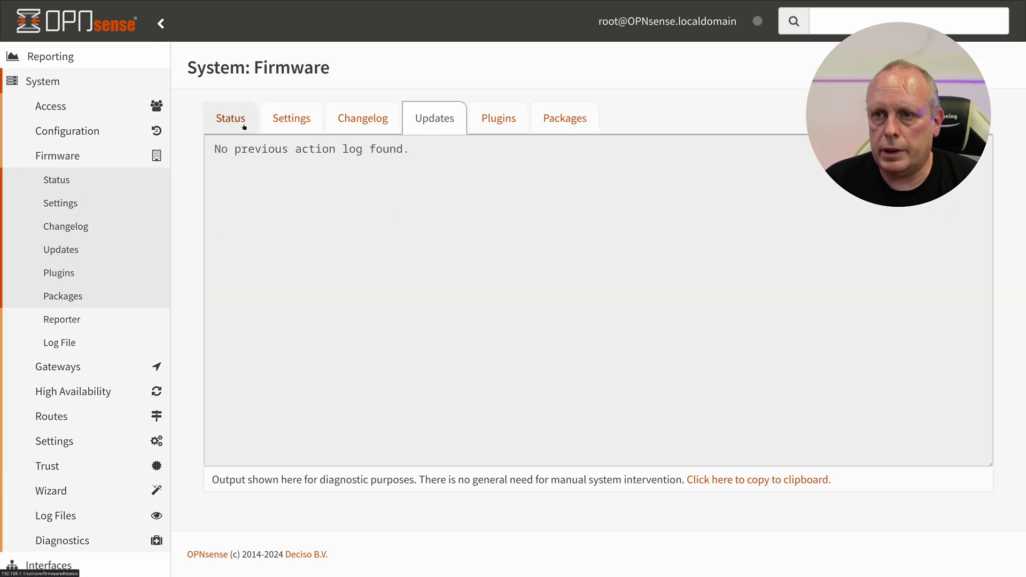
left_click(289, 127)
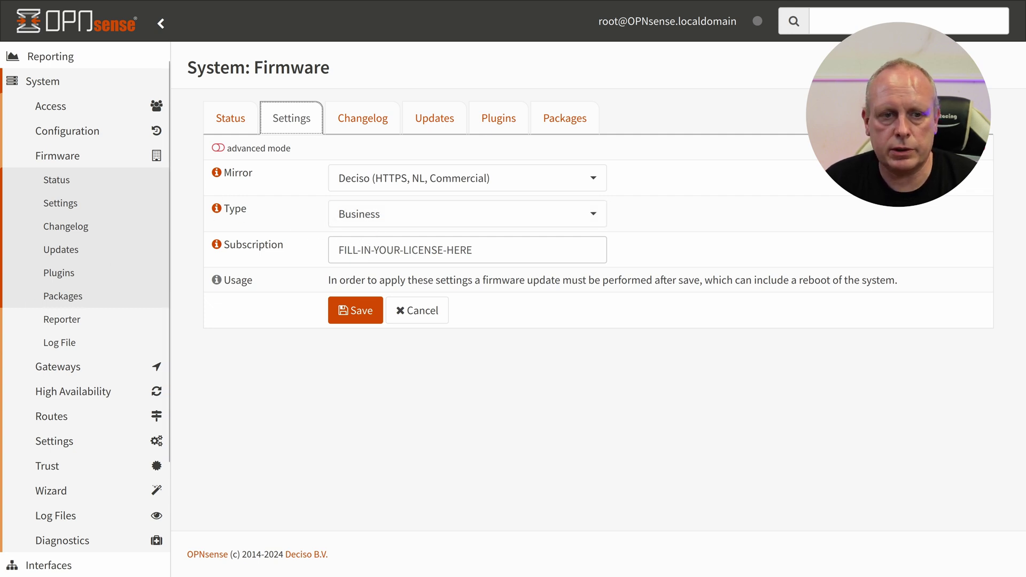
left_click(56, 180)
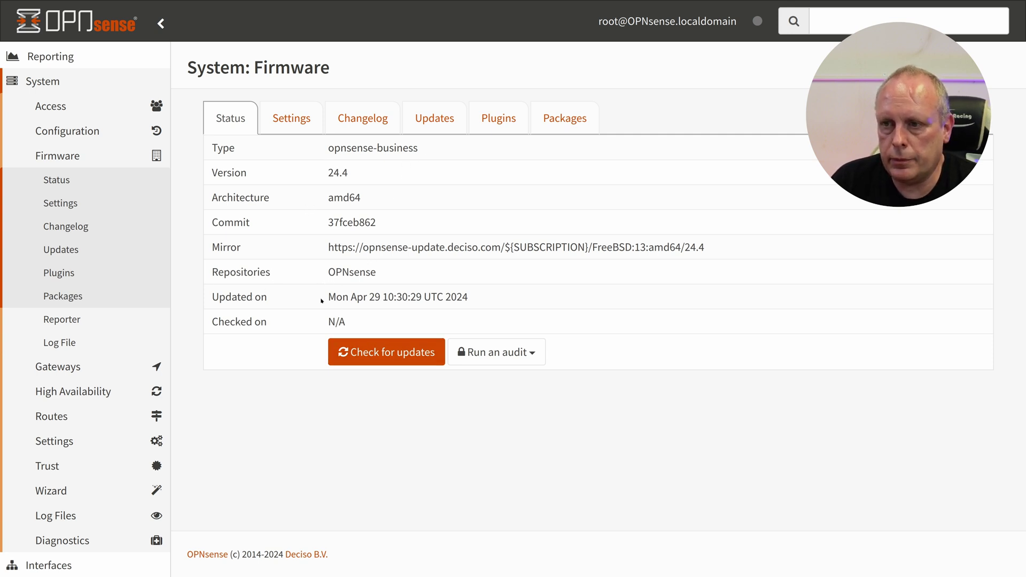
- Highlight the Updated on date in the opnsense-business 24.4 firmware status
left_click_drag(336, 297, 466, 302)
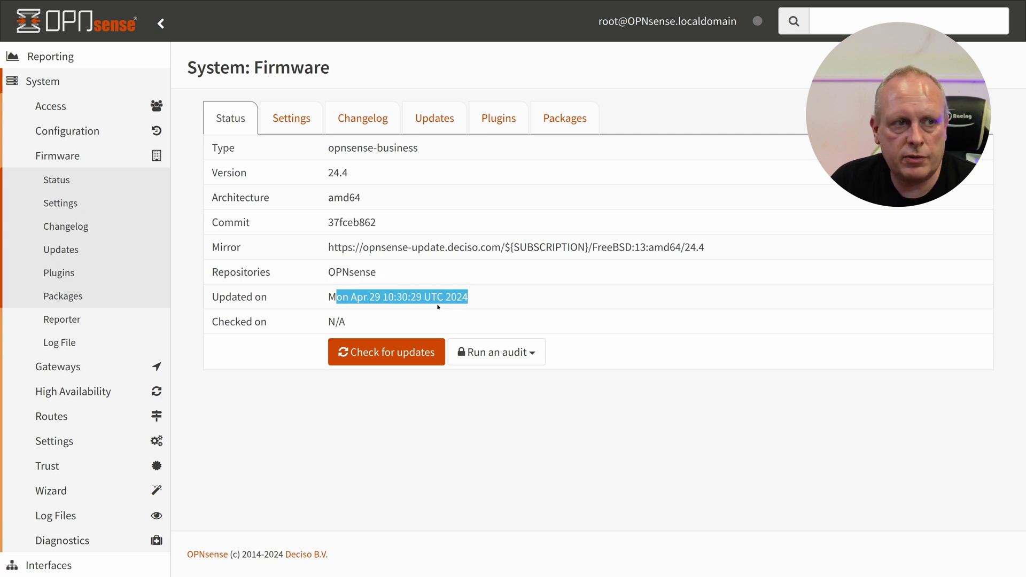
- Check for firmware updates to show the 24.4.3 release notes
left_click(389, 354)
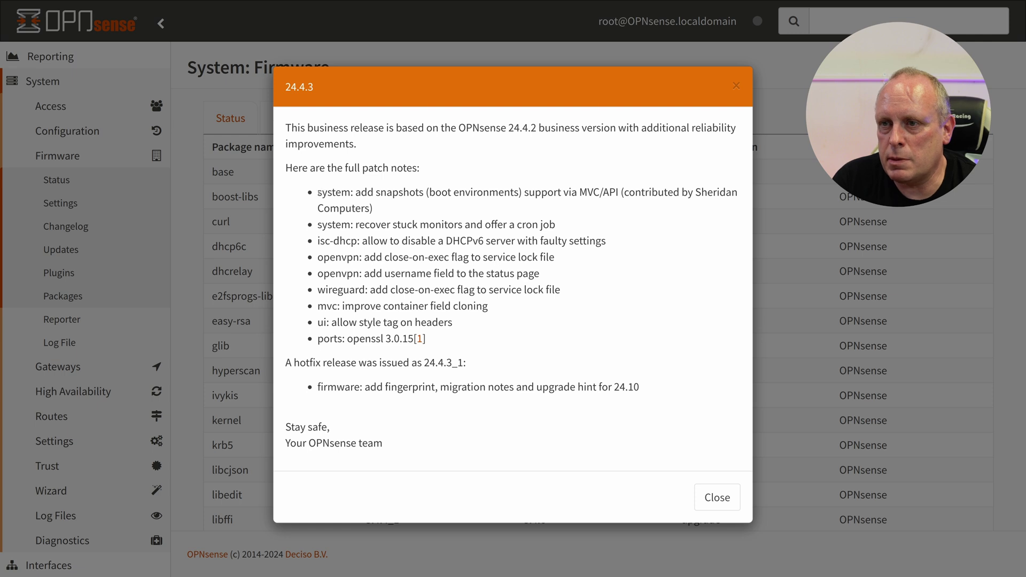
- Highlight the snapshots support line in the 24.4.3 notes, then close them
left_click_drag(319, 193, 377, 212)
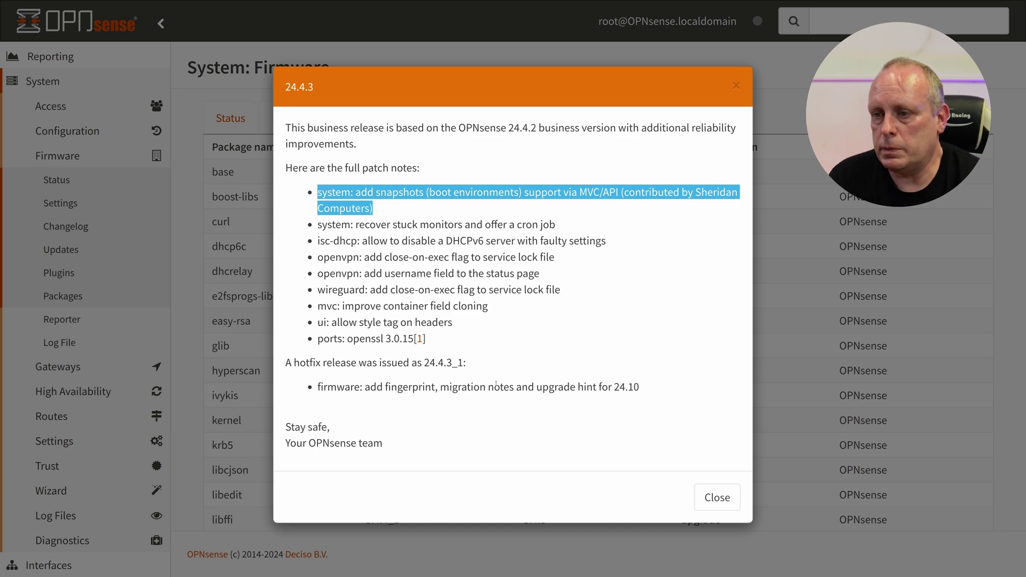
left_click(711, 489)
- Install the 107 pending updates, confirming the required reboot
scroll(548, 378, "down", 5)
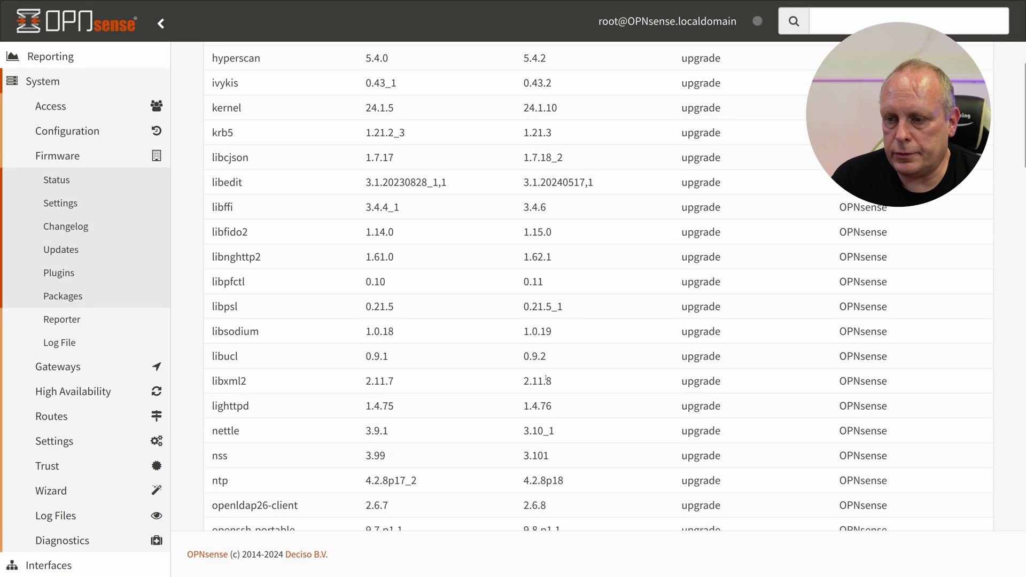
scroll(546, 379, "down", 20)
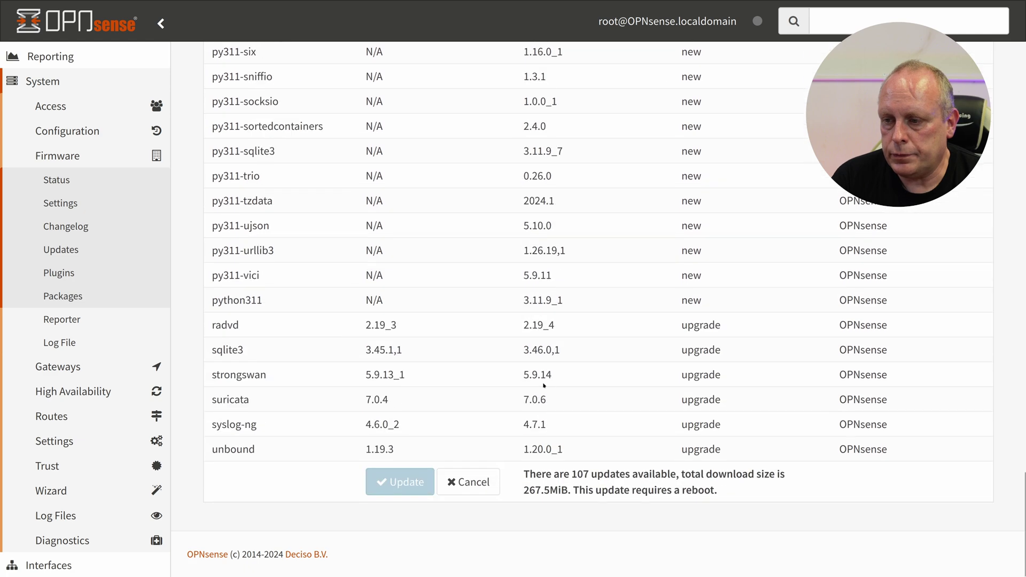
left_click(407, 482)
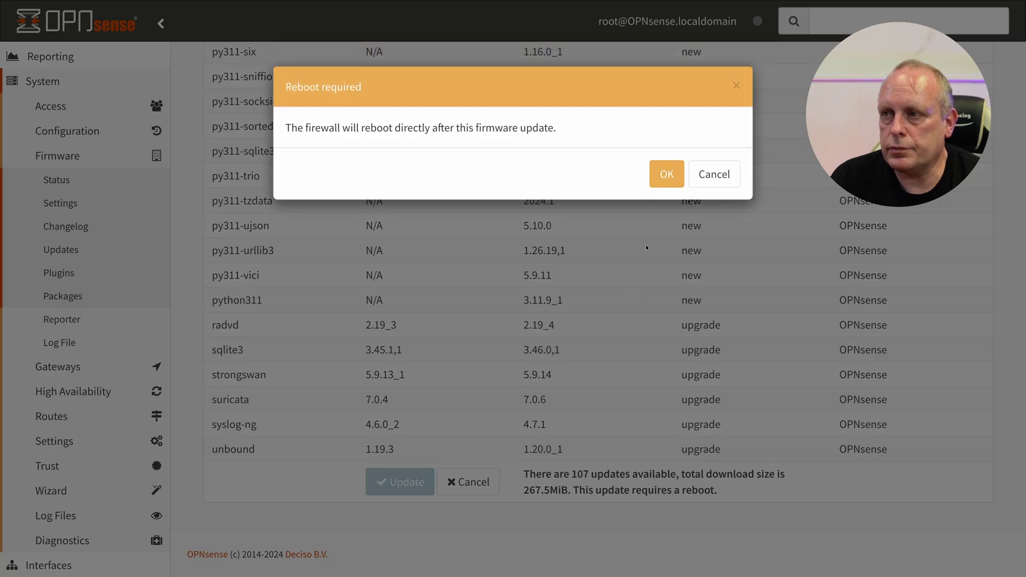
left_click(661, 179)
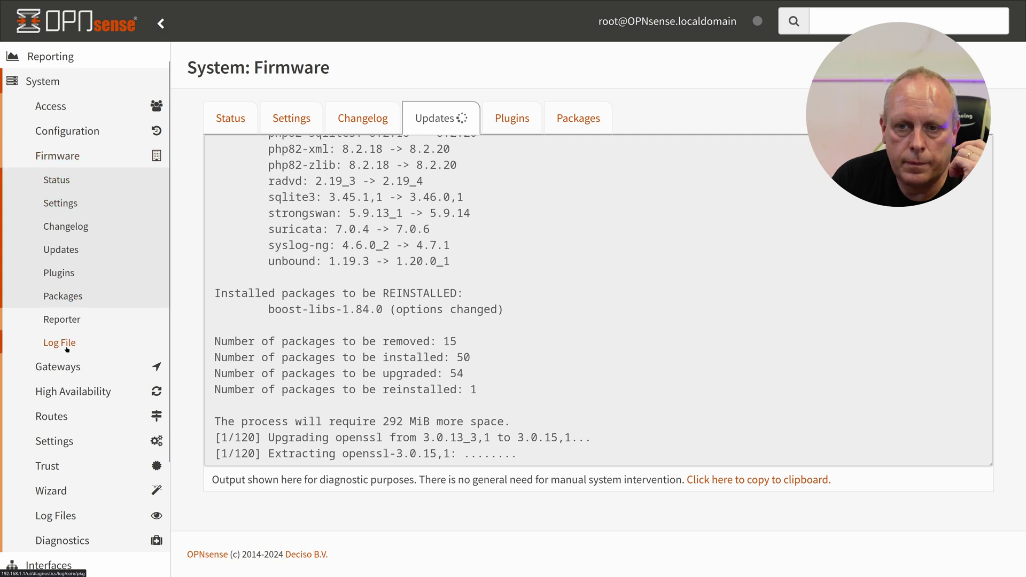
- Watch the update log until the firewall reboots to the login page
scroll(70, 249, "down", 3)
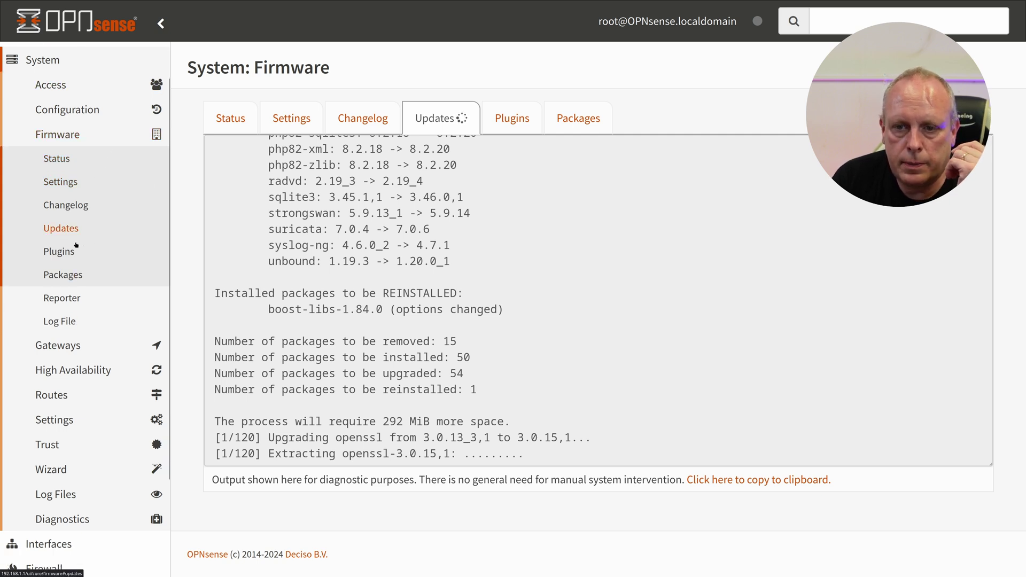
scroll(75, 246, "up", 3)
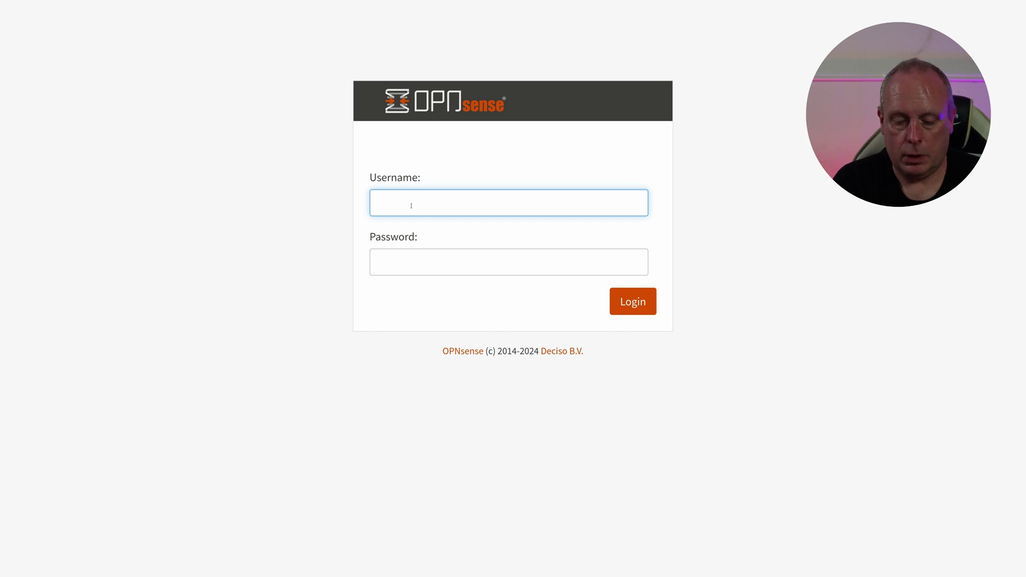
- Log back in as root with the administrator password to reach the 24.4.3_1 dashboard
type("root")
key("Tab")
type("opnse")
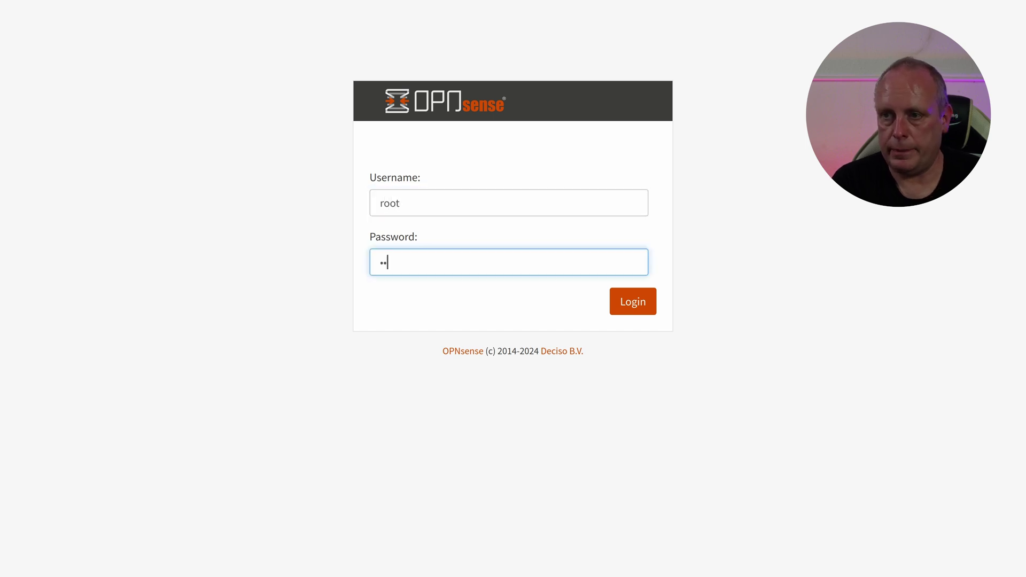
type("nse")
key("Return")
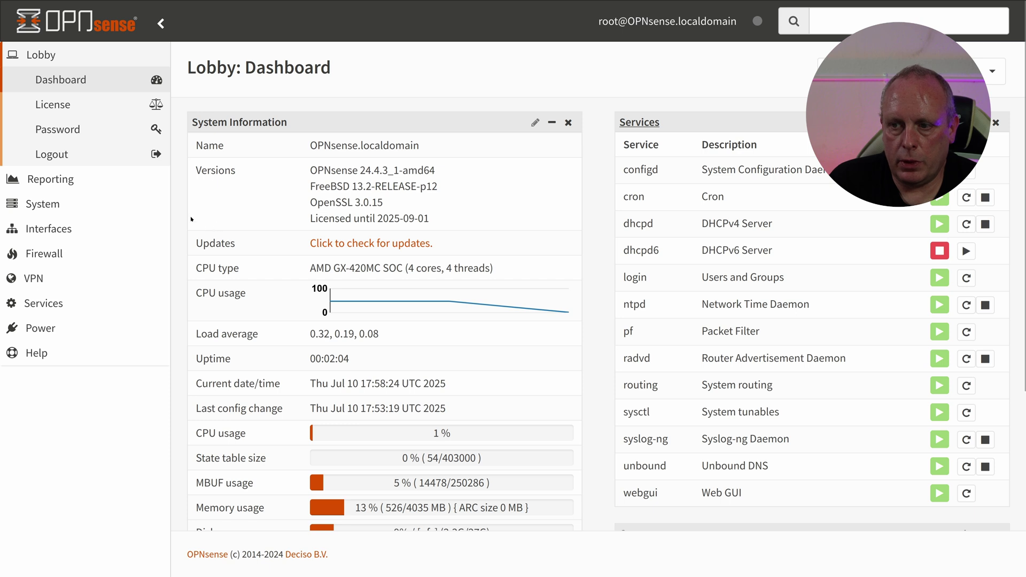
- Run a firmware update check from System > Firmware > Status to reveal the 24.10 upgrade instructions
left_click(68, 209)
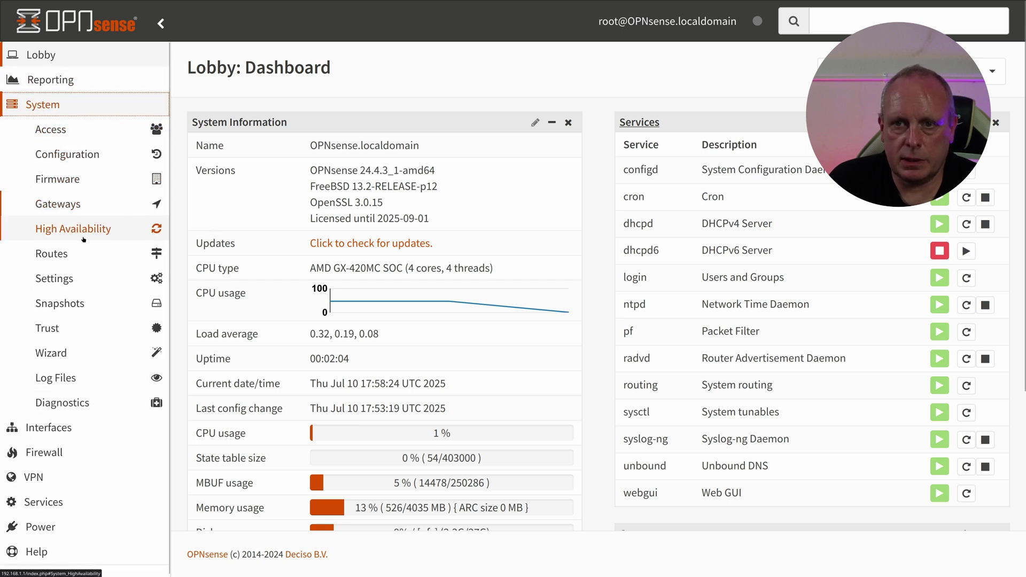
left_click(80, 179)
left_click(86, 274)
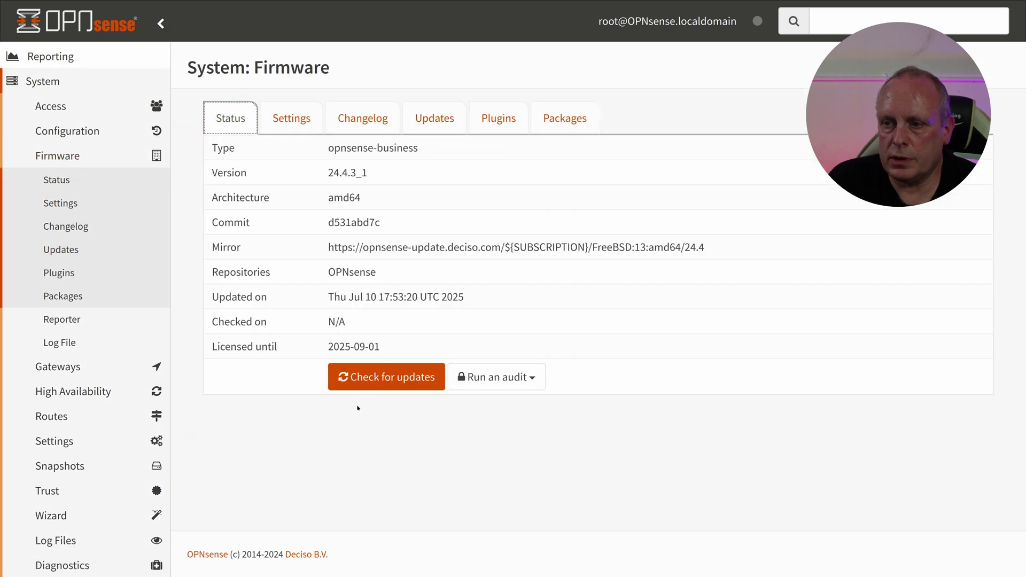
left_click(373, 374)
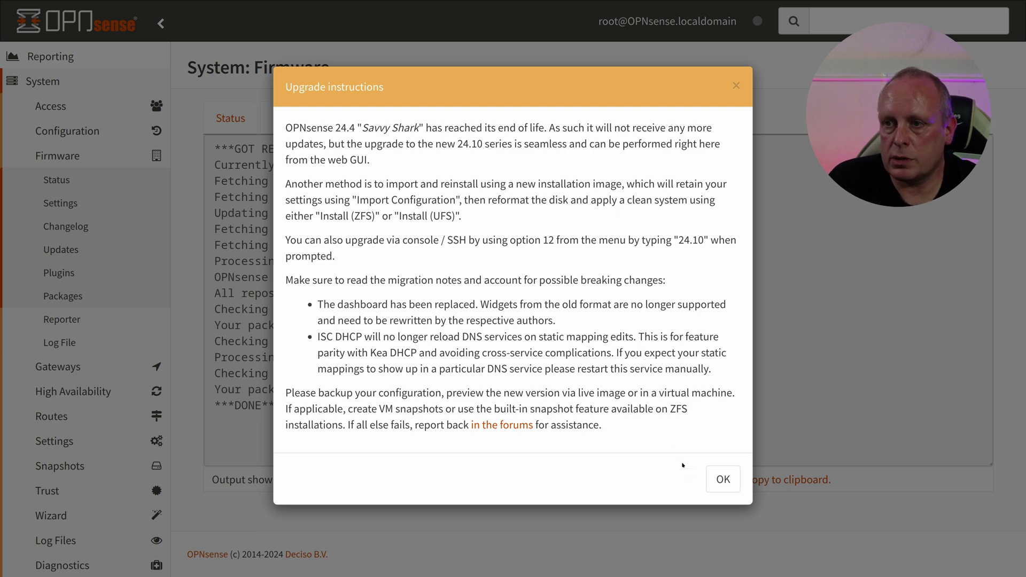
- Acknowledge the 24.10 upgrade notes and confirm the multi-reboot major upgrade from 24.4.3_1
left_click(723, 478)
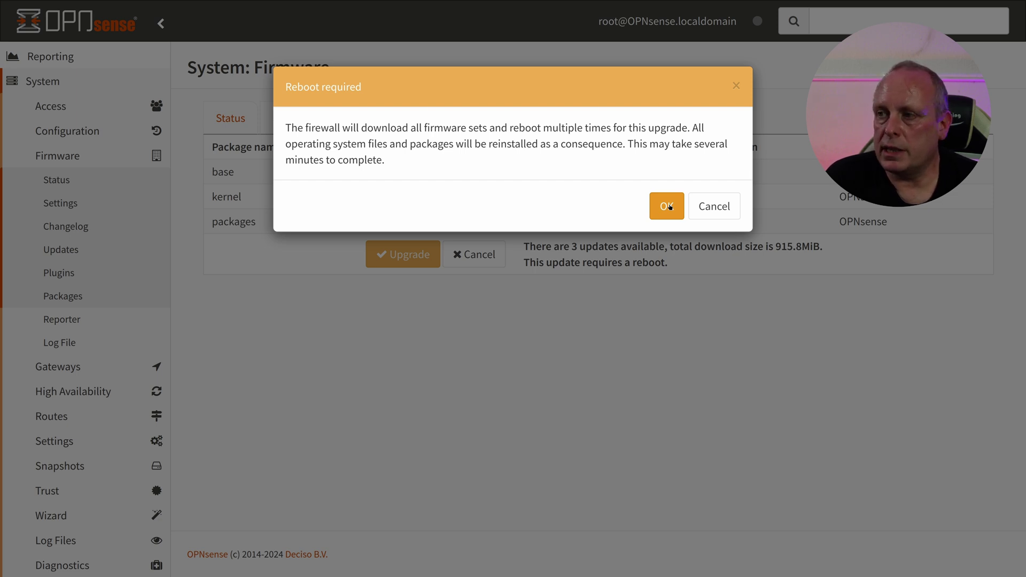
left_click(668, 206)
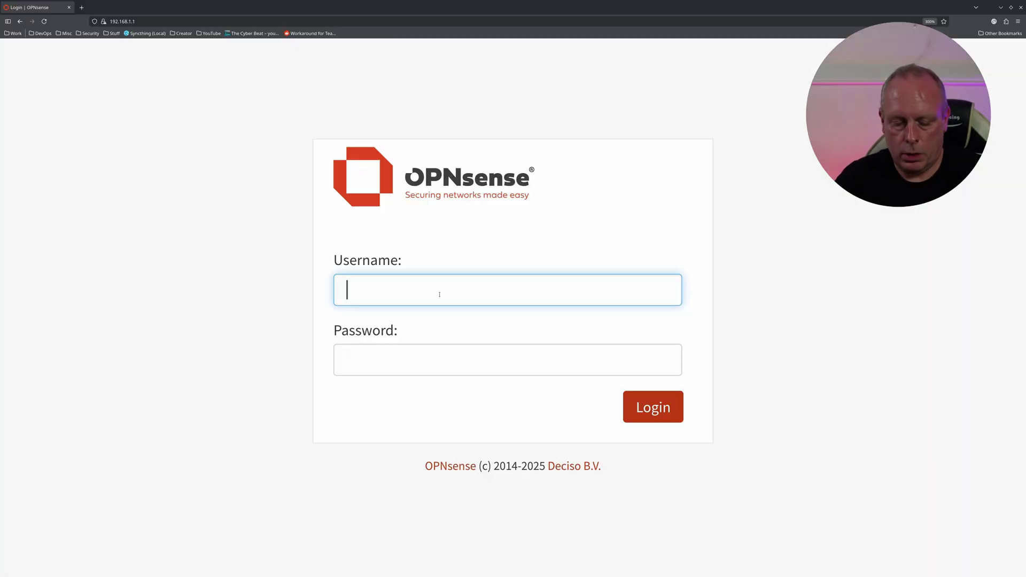
- Log in as root with the account password to reach the 25.4.1 dashboard
type("root")
key("Tab")
type("opnsense")
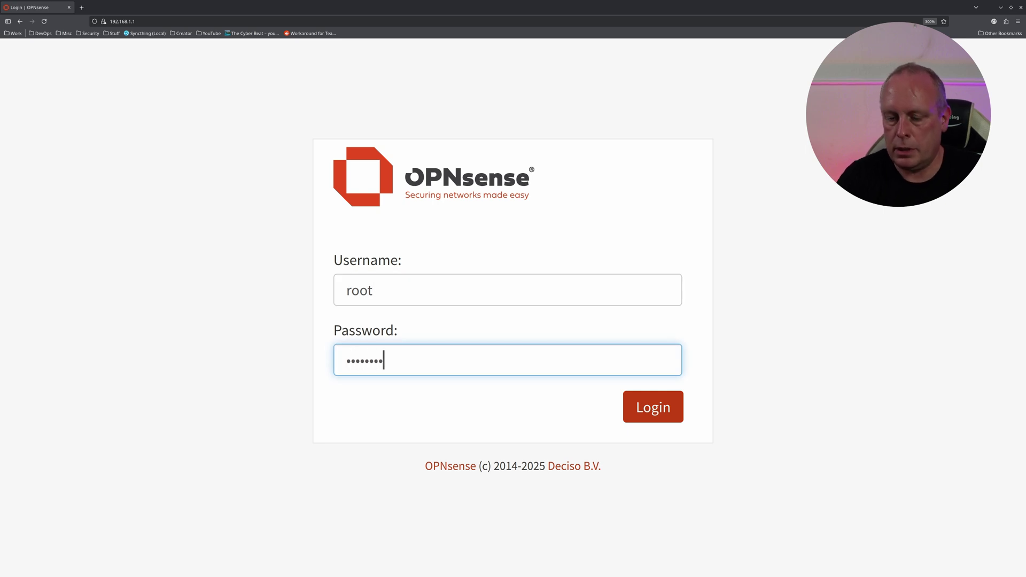
key("Return")
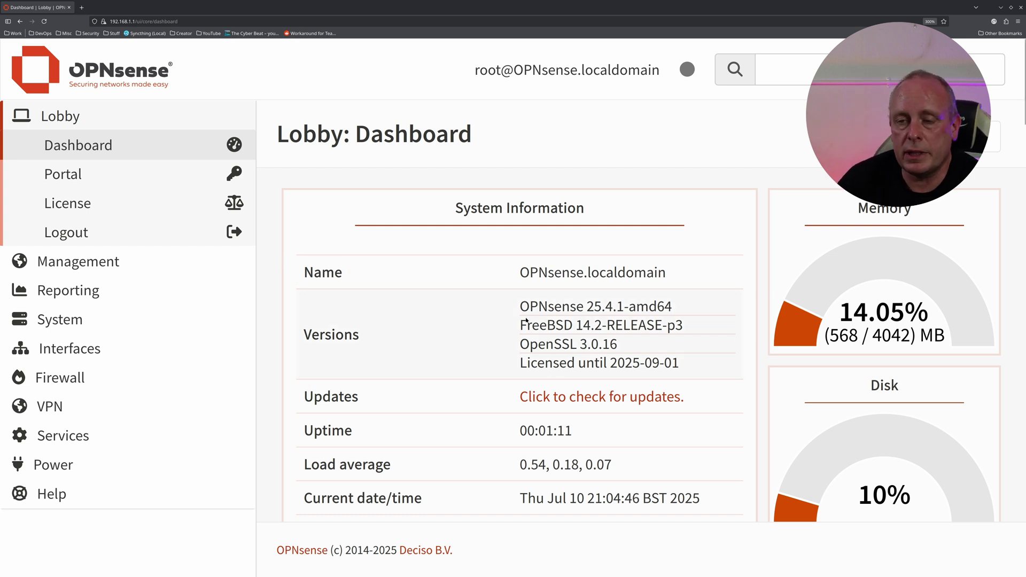
- Confirm no updates remain on the mirror, then view installed plugins os-OPNBEcore and os-OPNcentral
left_click(557, 398)
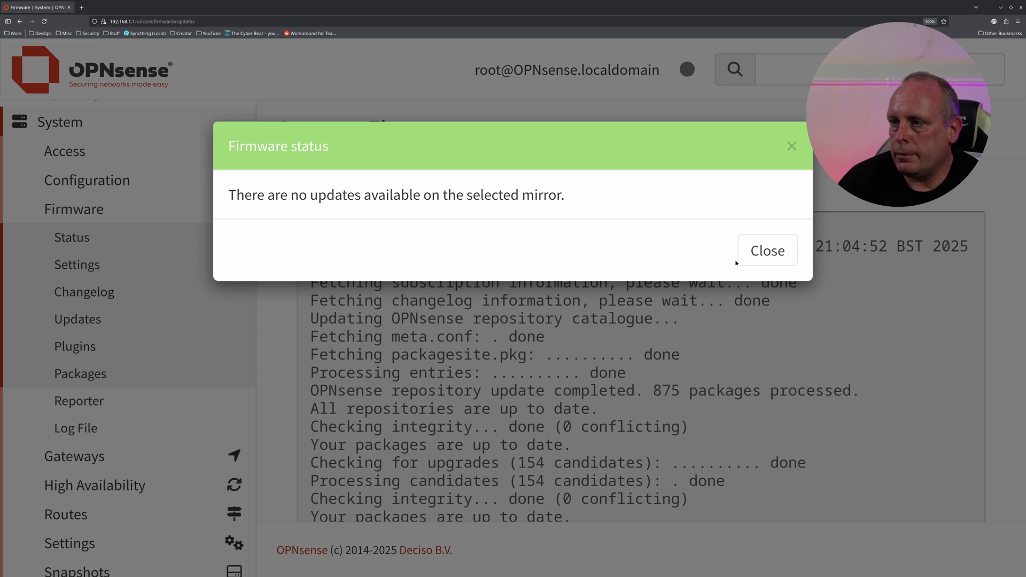
left_click(762, 261)
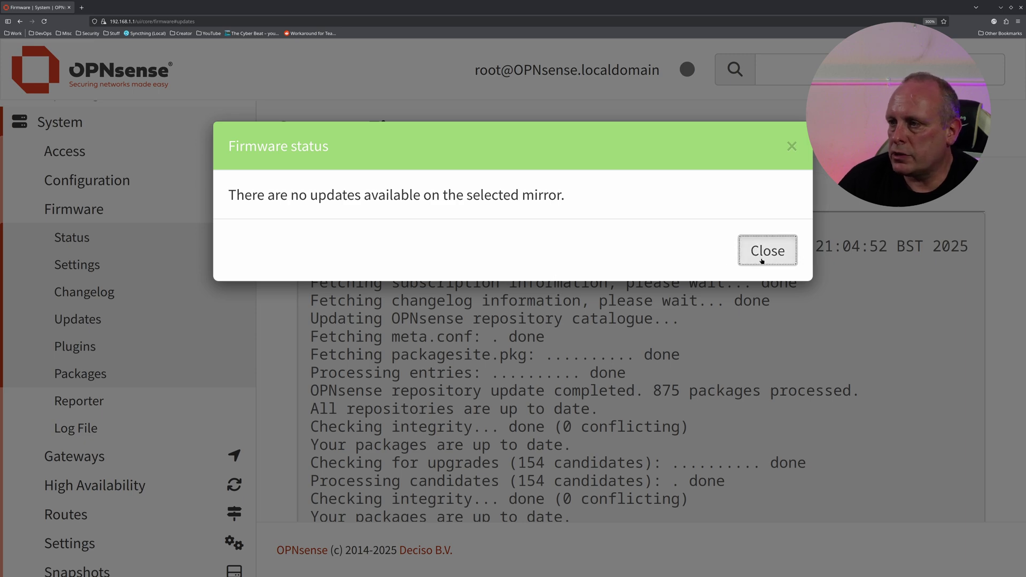
left_click(684, 192)
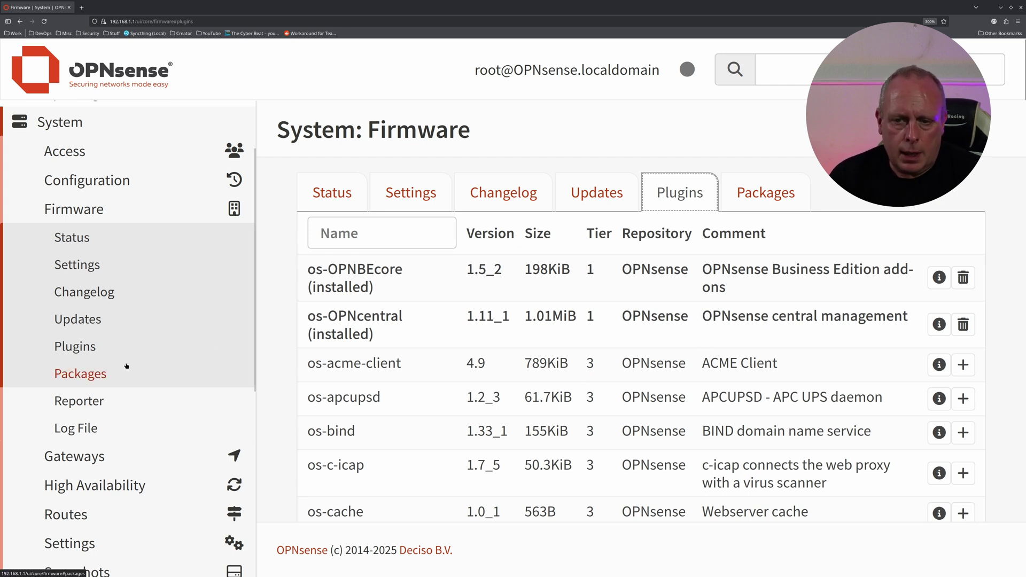
- Review Disk/Memory Settings showing /var/log and /tmp RAM disks enabled at 50
scroll(102, 400, "down", 2)
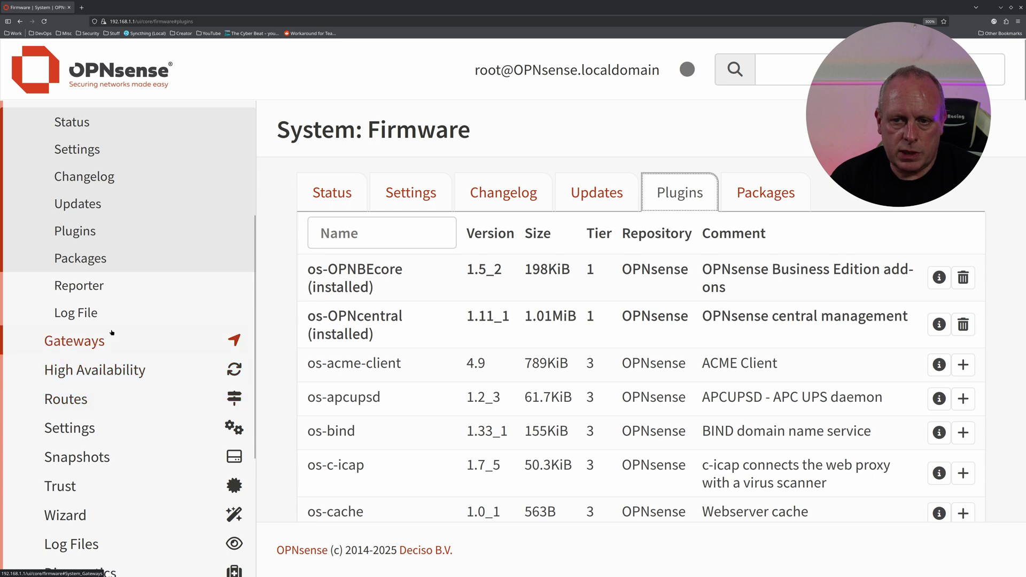
left_click(92, 428)
left_click(92, 285)
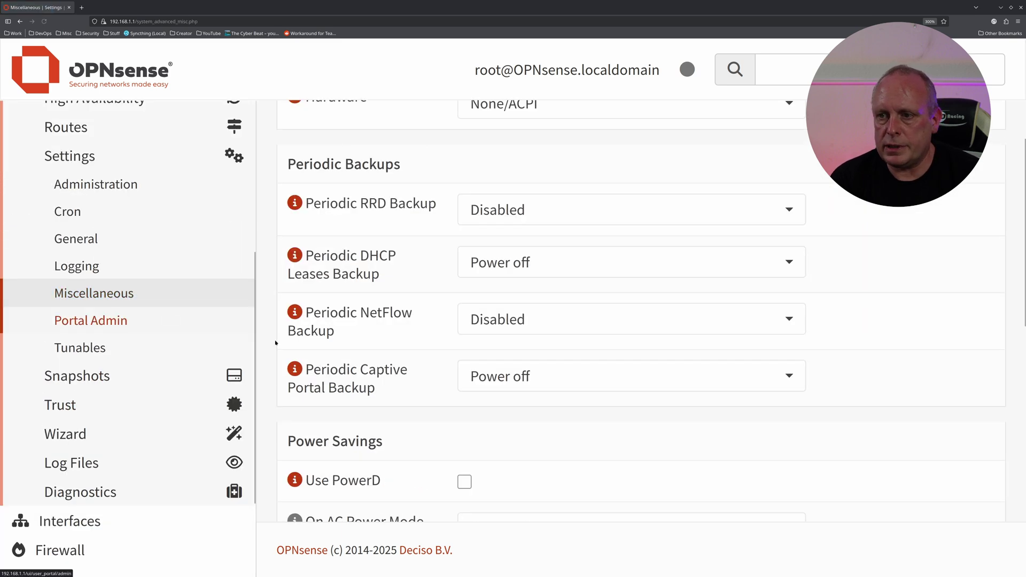
scroll(405, 354, "down", 10)
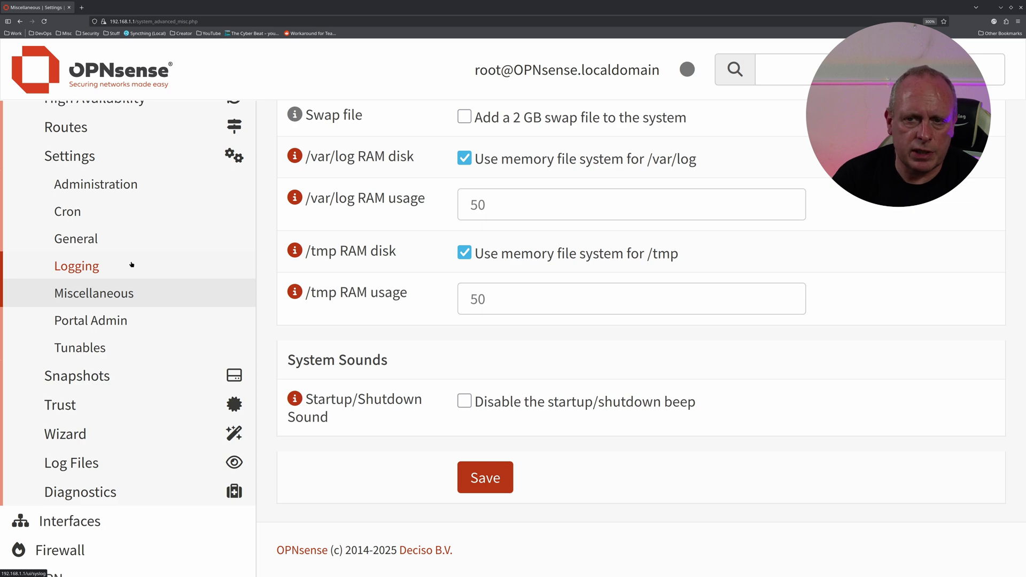
- Keep local logging enabled, confirm no remote log destinations, and head back to the Lobby
left_click(116, 273)
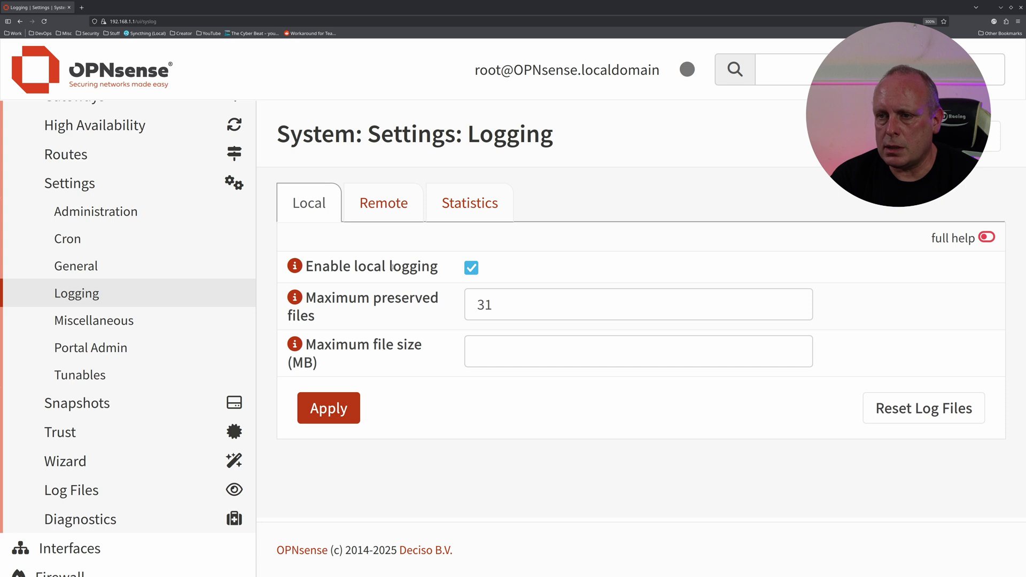
left_click(471, 268)
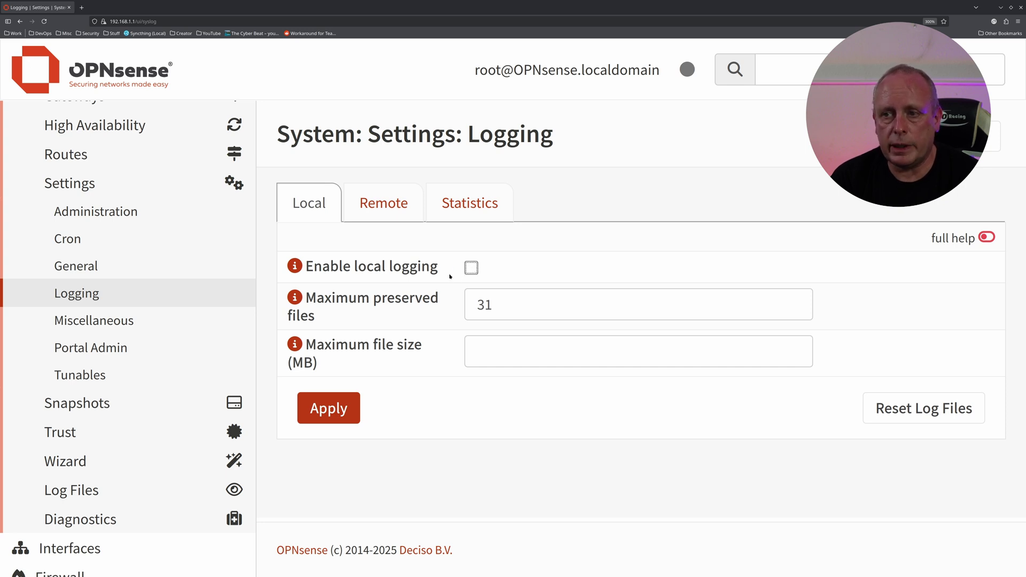
left_click(472, 267)
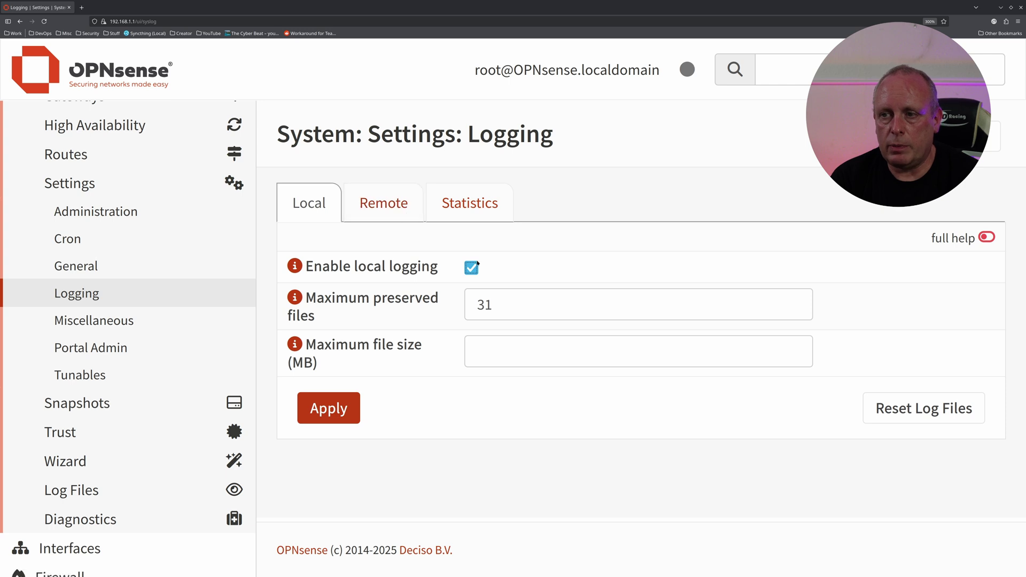
left_click(400, 204)
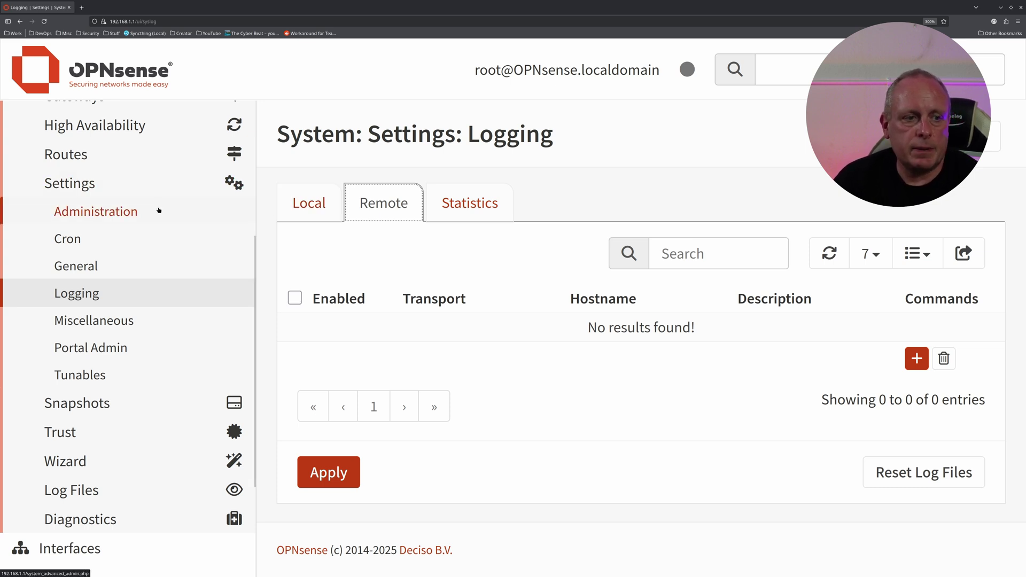
scroll(159, 210, "up", 10)
left_click(60, 115)
left_click(117, 144)
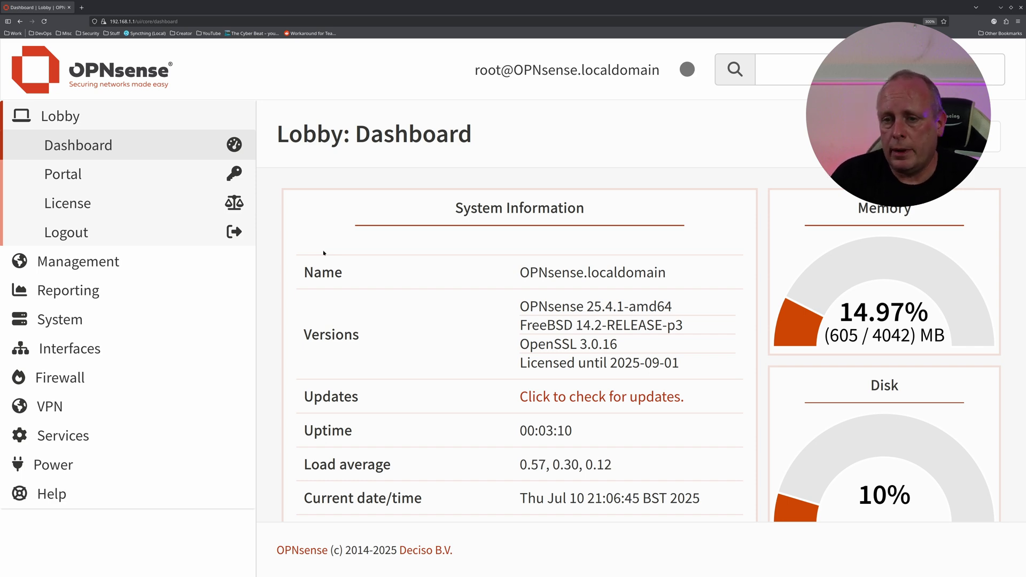
scroll(442, 255, "down", 2)
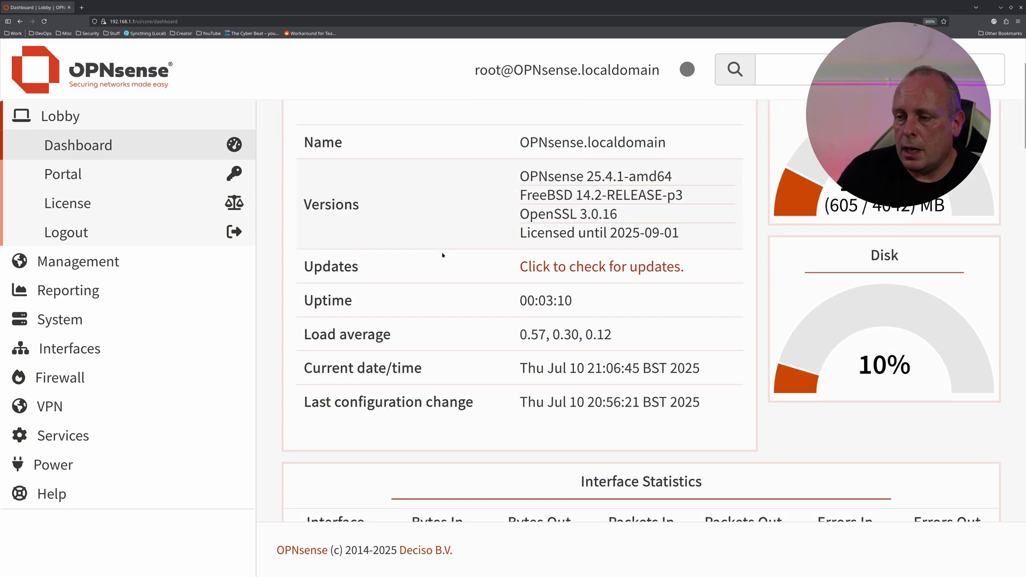
scroll(793, 292, "up", 2)
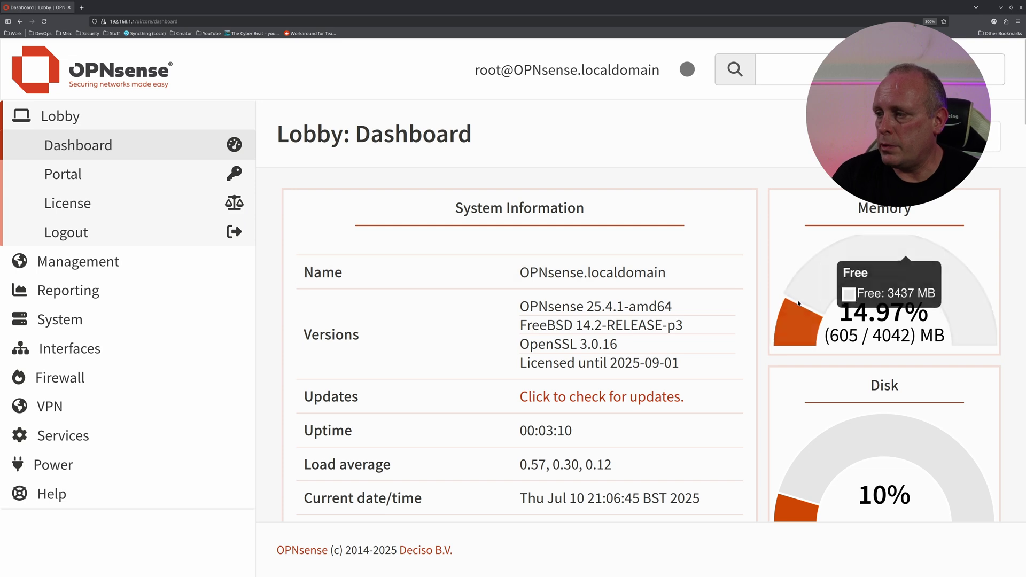
mouse_move(818, 264)
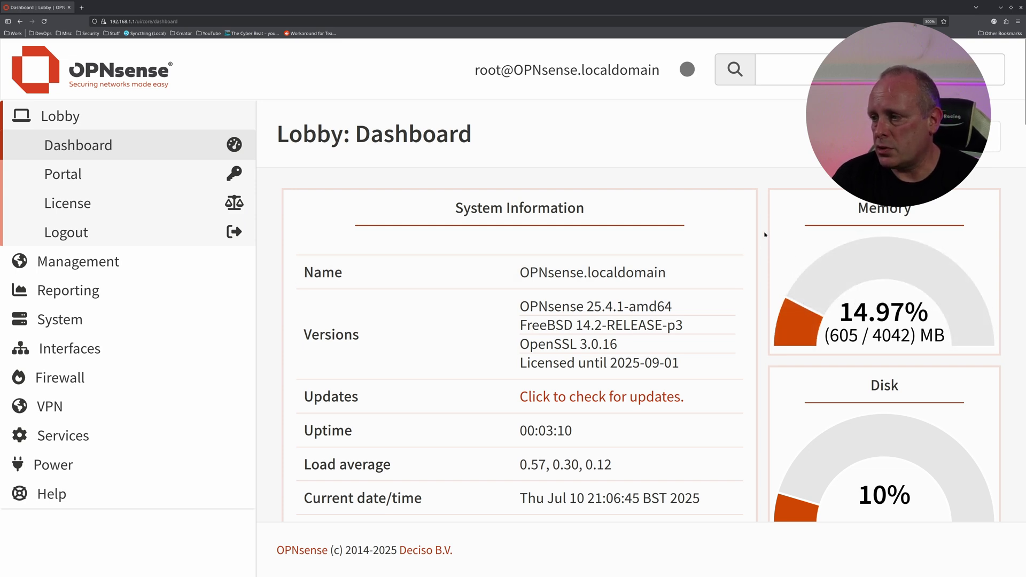
scroll(765, 235, "down", 4)
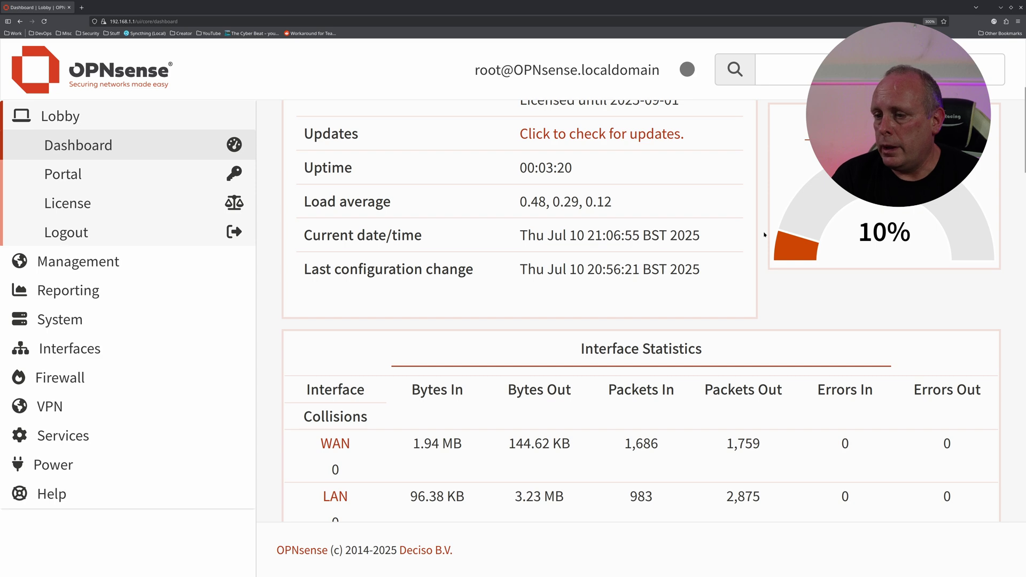
mouse_move(820, 234)
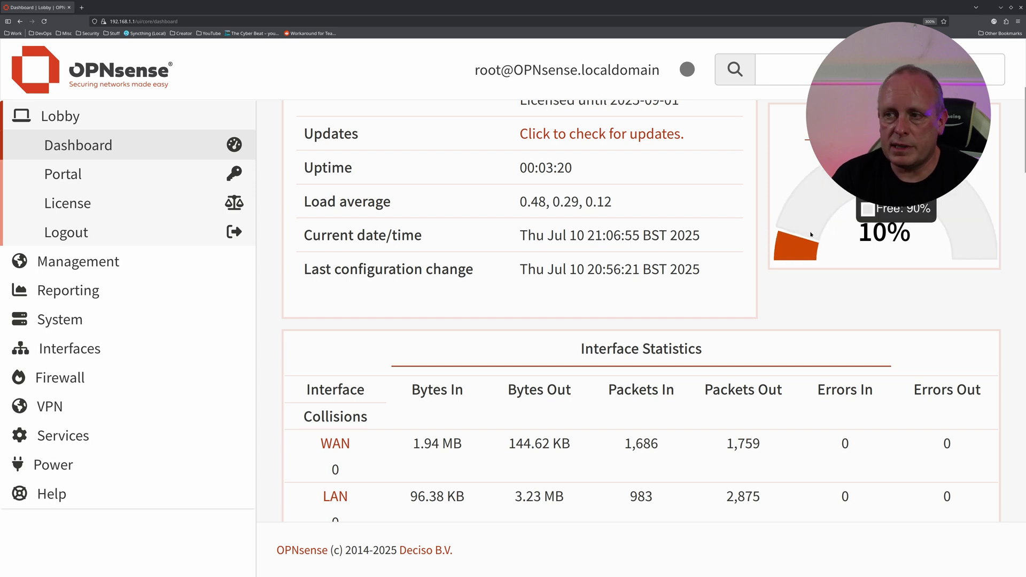
scroll(806, 236, "up", 4)
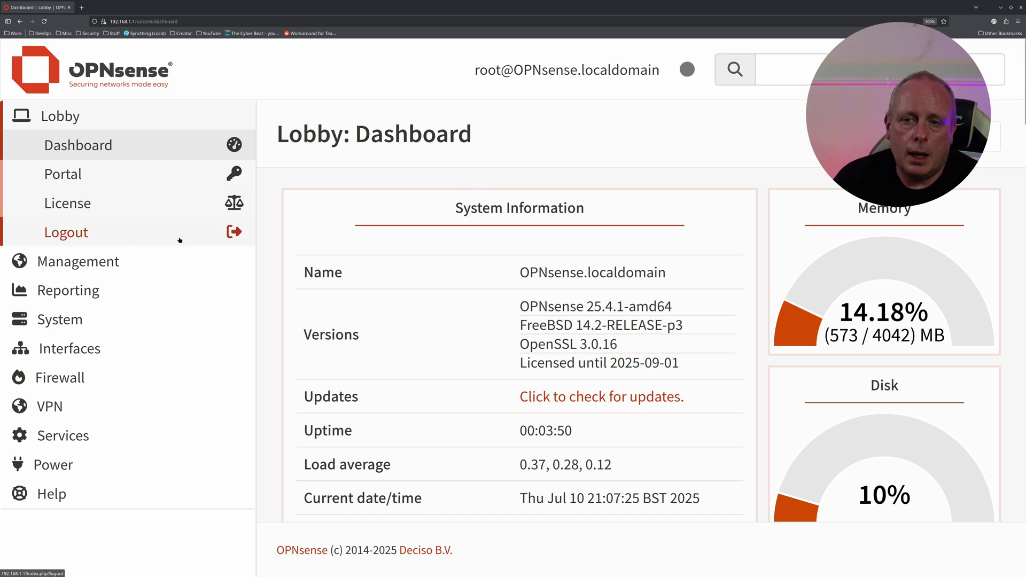
- Open System > Snapshots and highlight its warning that snapshots require a ZFS file system
left_click(113, 324)
scroll(69, 283, "down", 3)
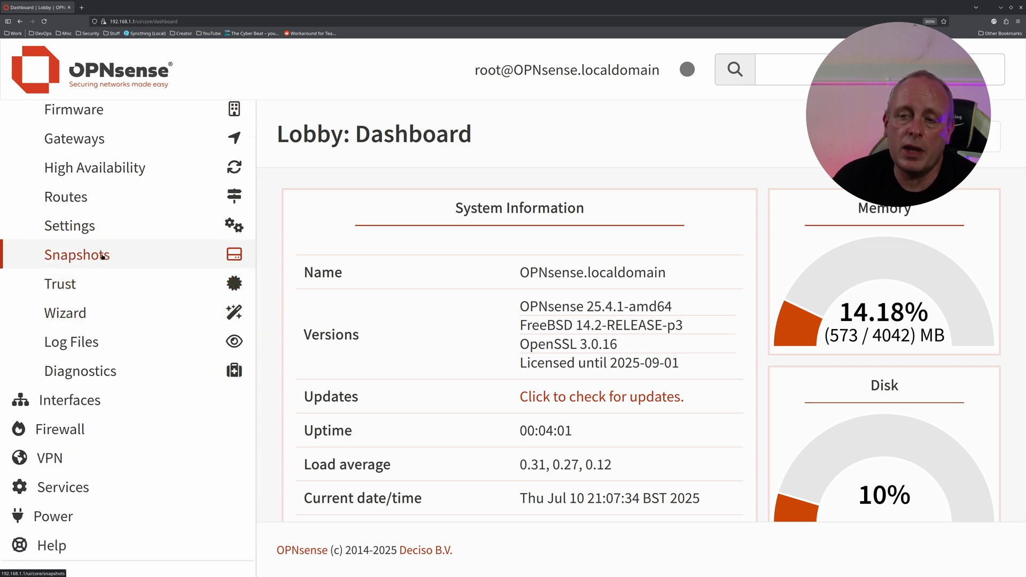
left_click(103, 257)
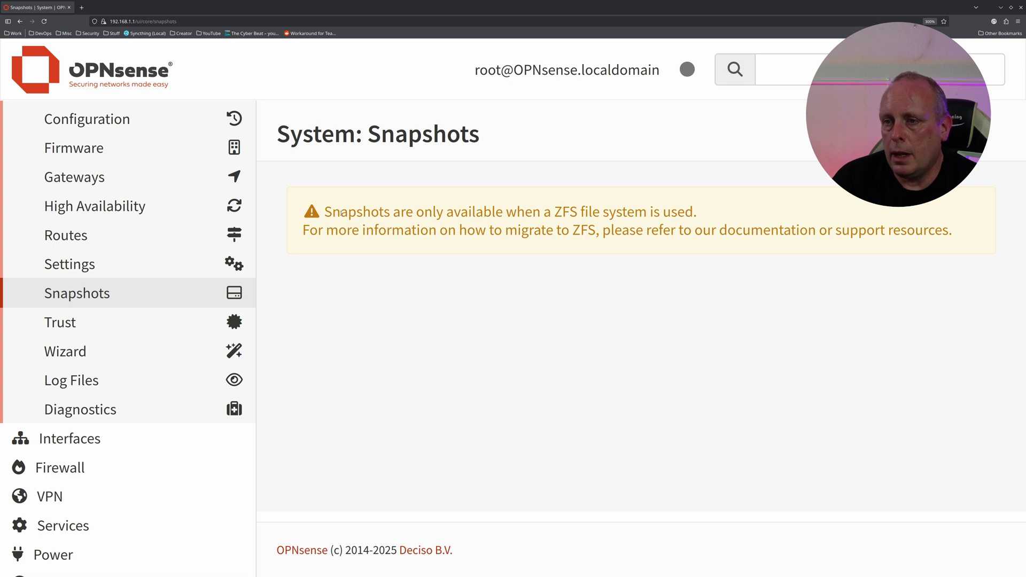
left_click_drag(322, 210, 722, 212)
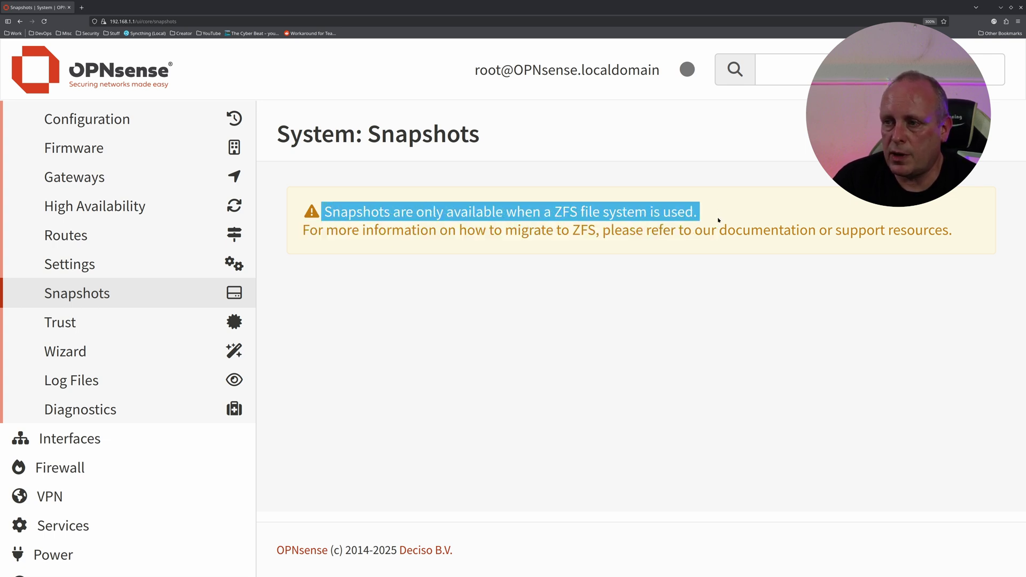
left_click(718, 287)
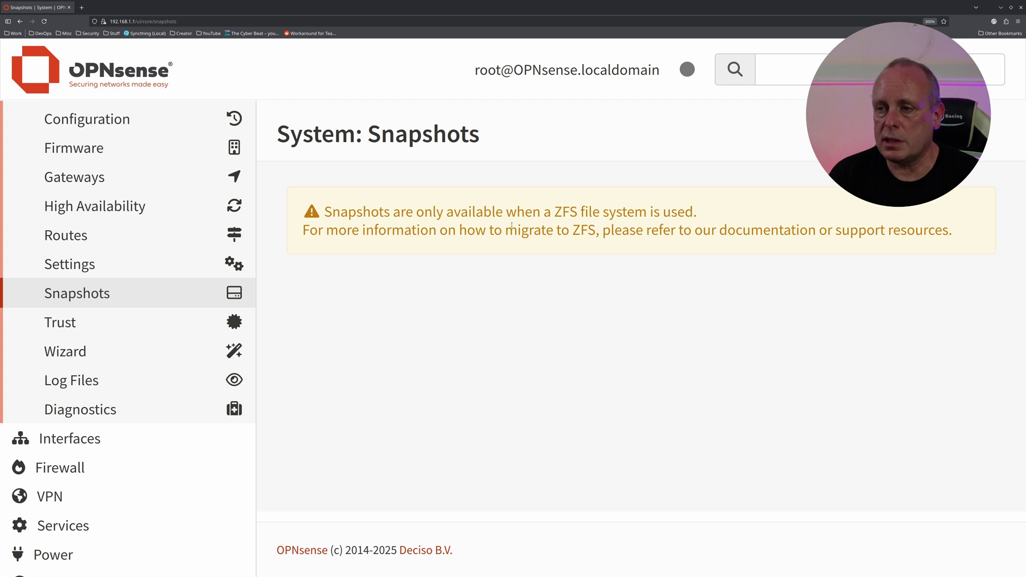